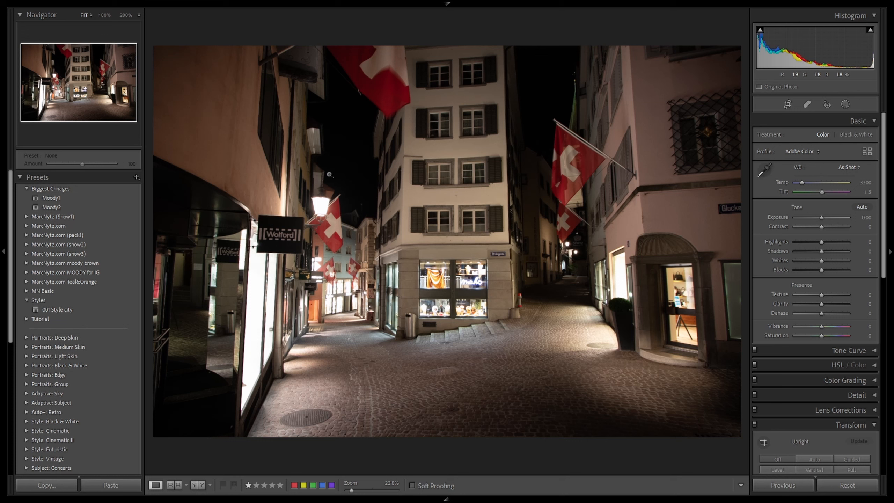
- Apply the Moody1 preset to the street photo, sliding its Amount down to 0 and back to 100
mouse_move(111, 198)
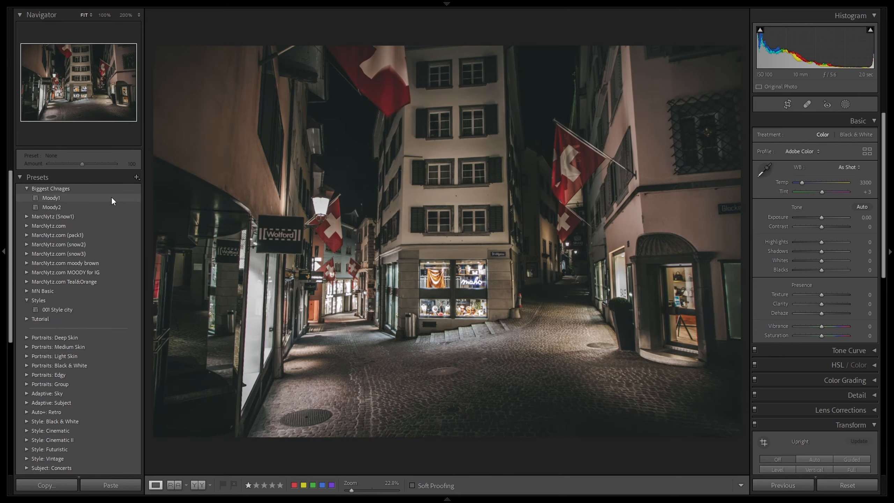
left_click(108, 197)
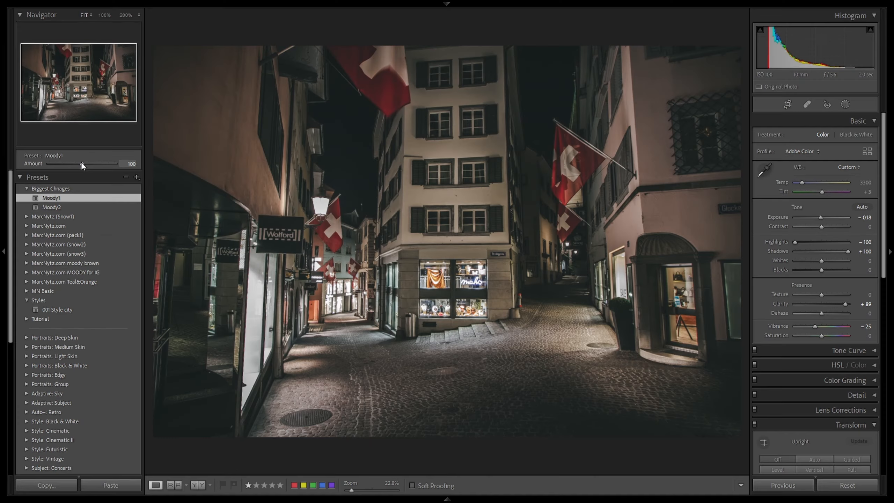
left_click_drag(81, 162, 46, 168)
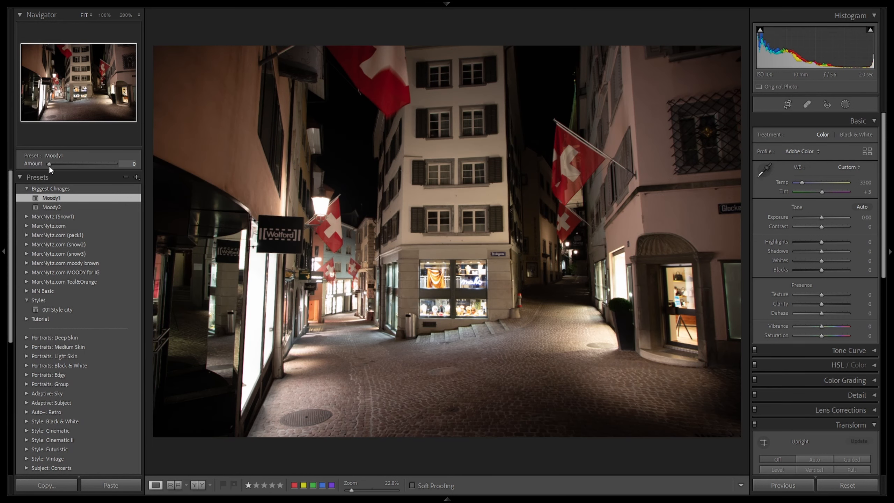
left_click_drag(49, 165, 84, 167)
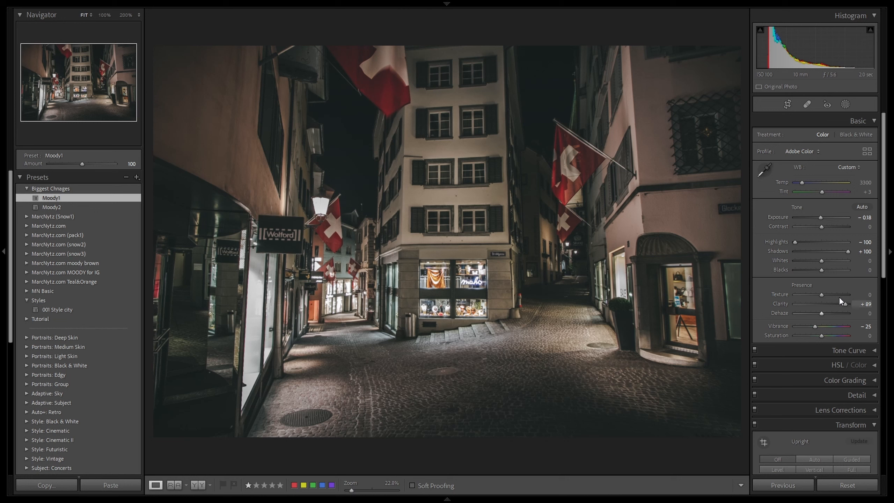
- Increase the street photo's Clarity to +100
left_click_drag(846, 303, 867, 306)
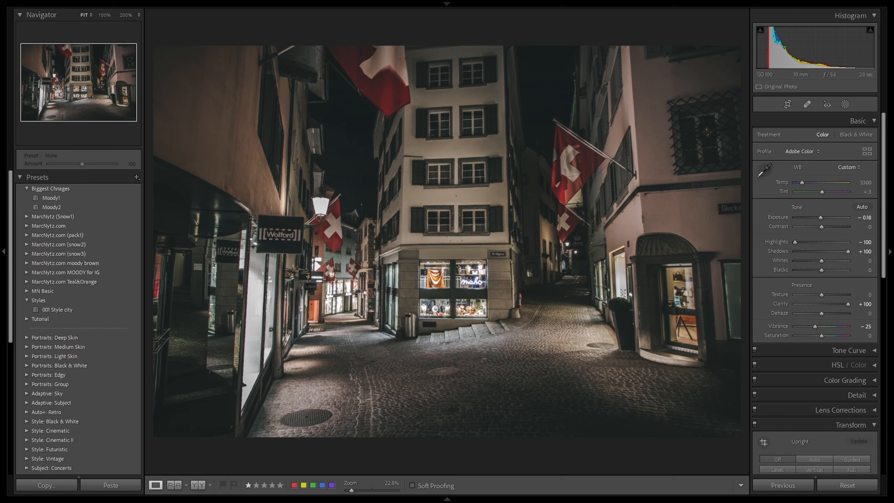
- Select the night river photo, apply the Moody2 preset, and reduce its Amount to 63
mouse_move(84, 498)
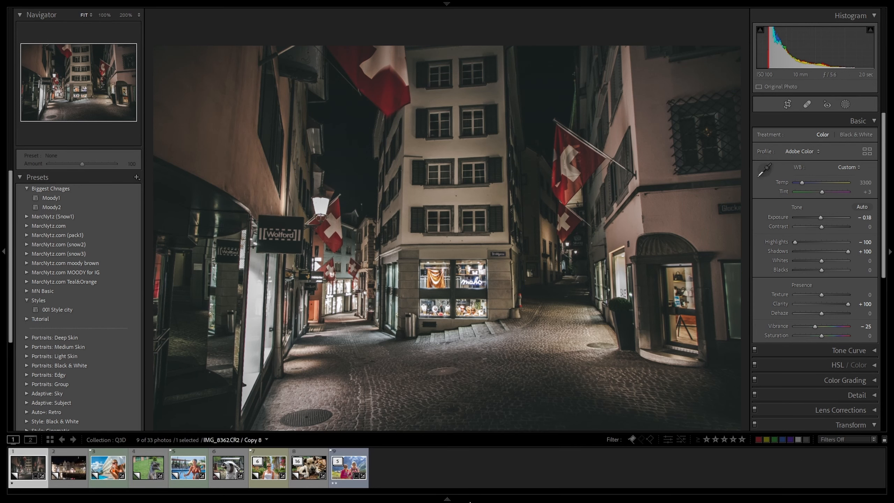
left_click(83, 472)
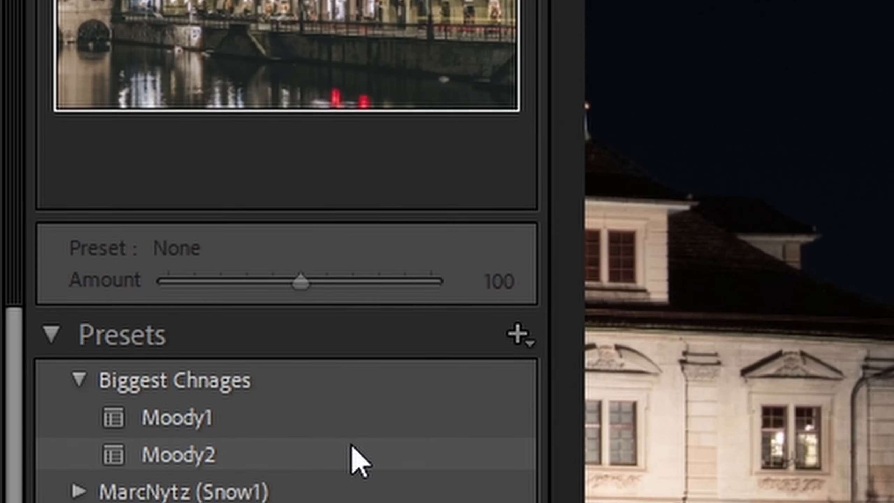
left_click(352, 447)
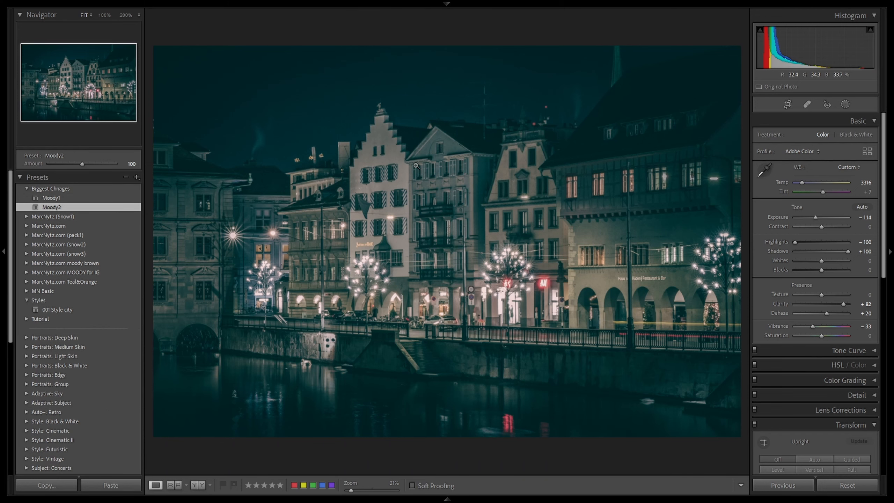
mouse_move(81, 163)
left_mouse_down()
mouse_move(100, 165)
mouse_move(70, 166)
left_mouse_up()
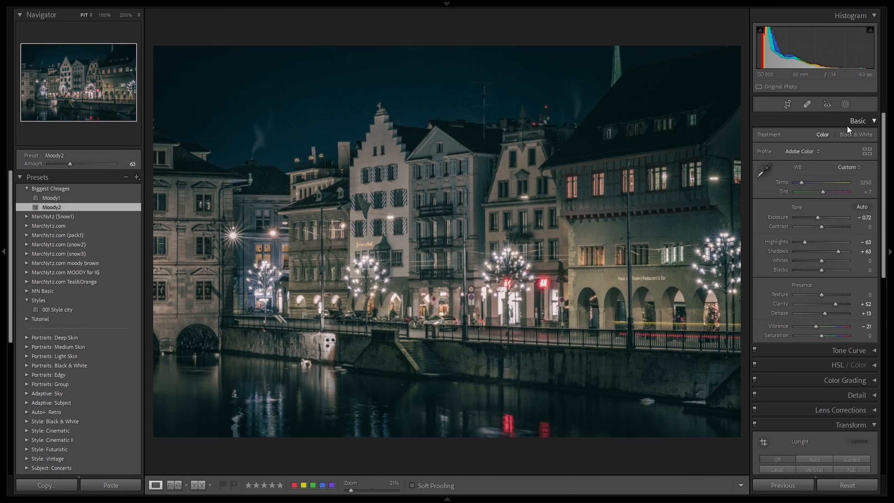
- Open masking on the river photo, select the preset's first mask, and test its Amount at values up to 200
left_click(844, 104)
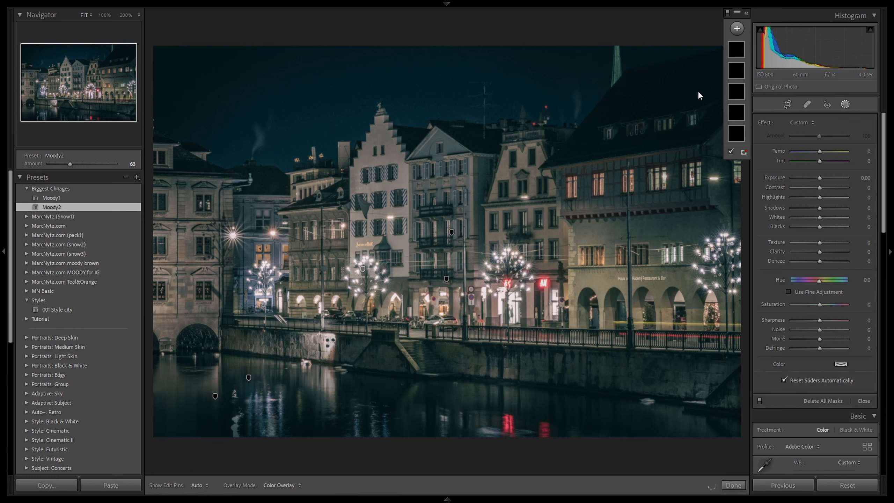
left_click(733, 53)
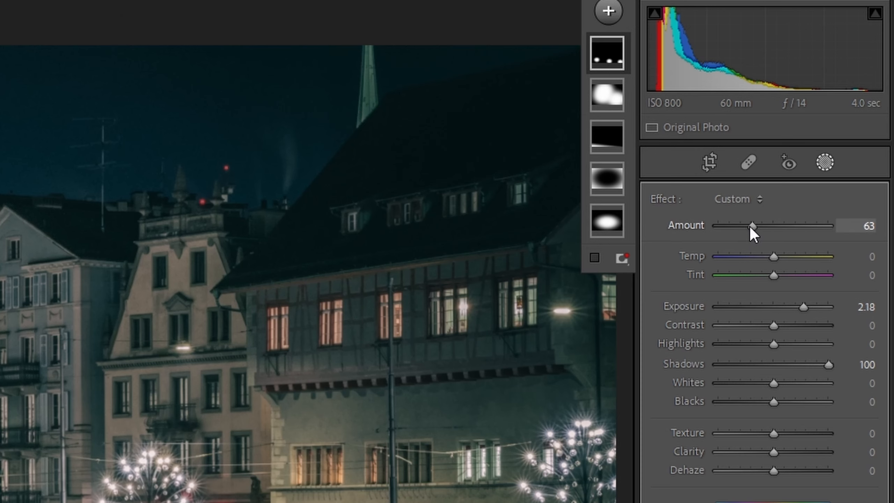
left_click_drag(749, 224, 744, 225)
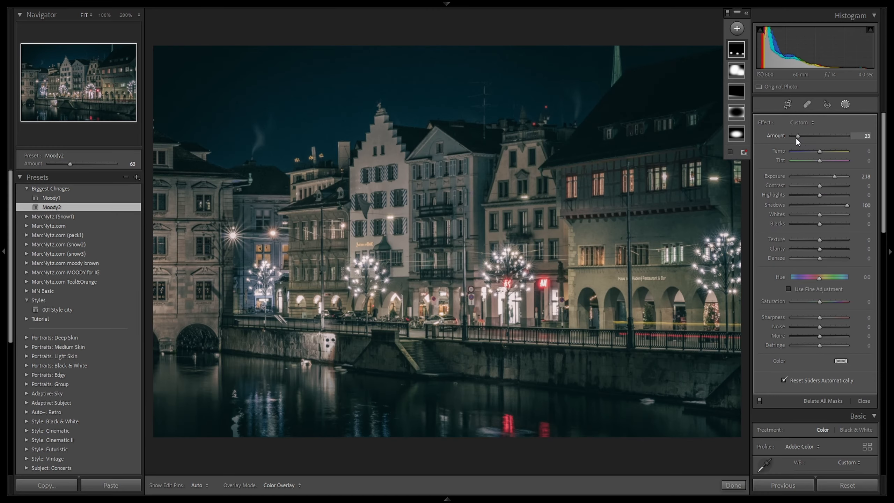
left_click_drag(795, 137, 848, 143)
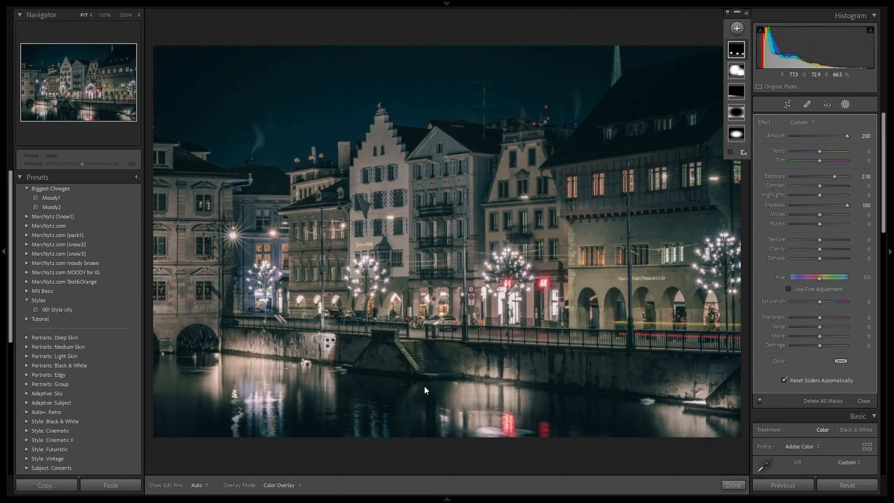
left_click_drag(844, 136, 818, 135)
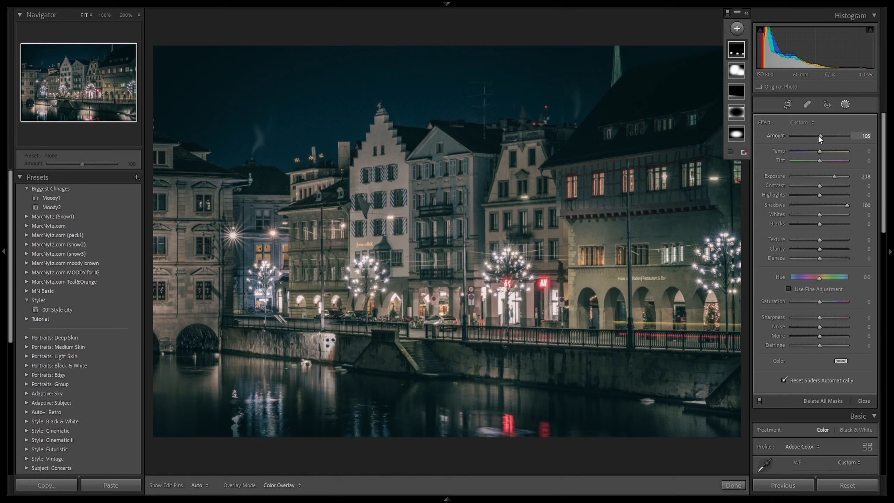
left_click_drag(807, 138, 824, 136)
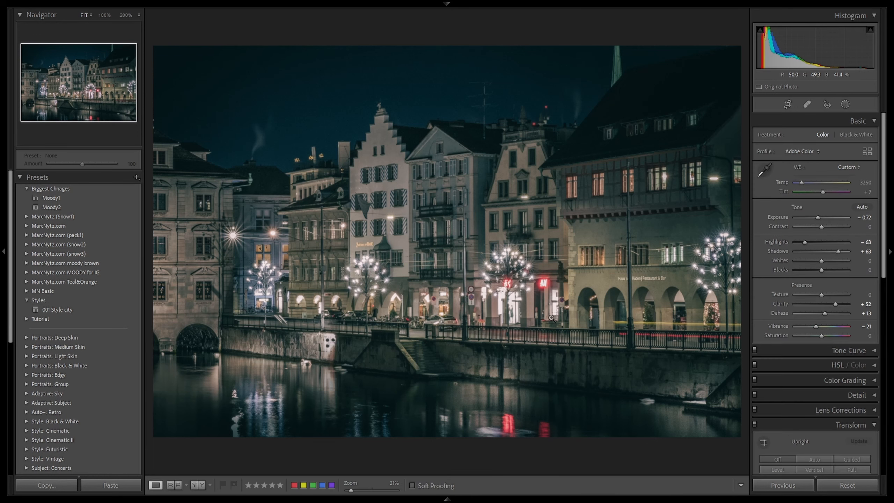
- Select the poolside portrait and add a Select Subject mask, inverted so it covers the background
mouse_move(447, 501)
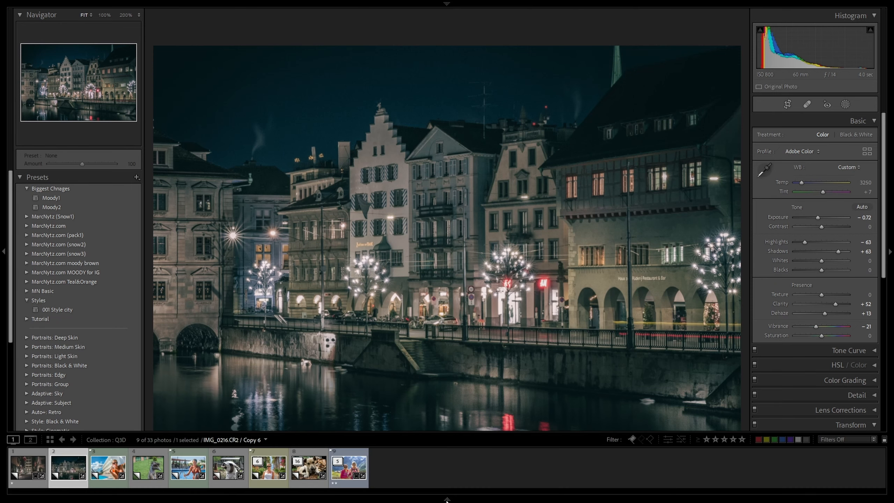
left_click(108, 466)
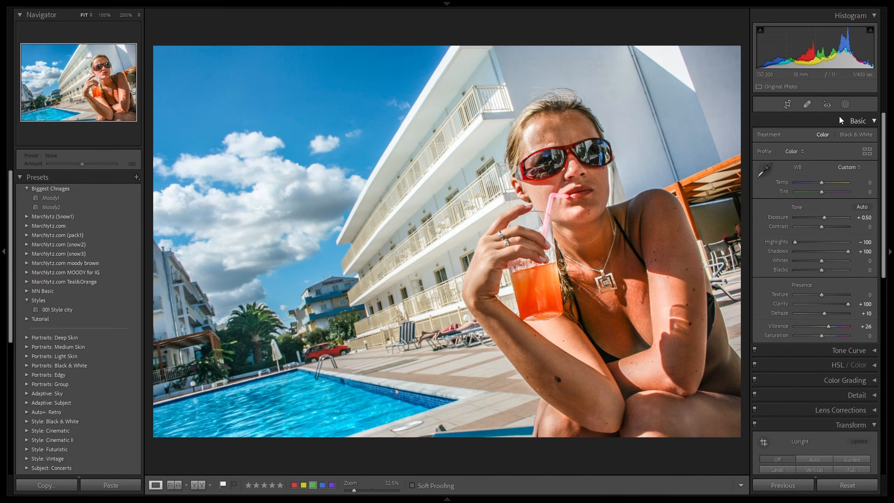
left_click(844, 103)
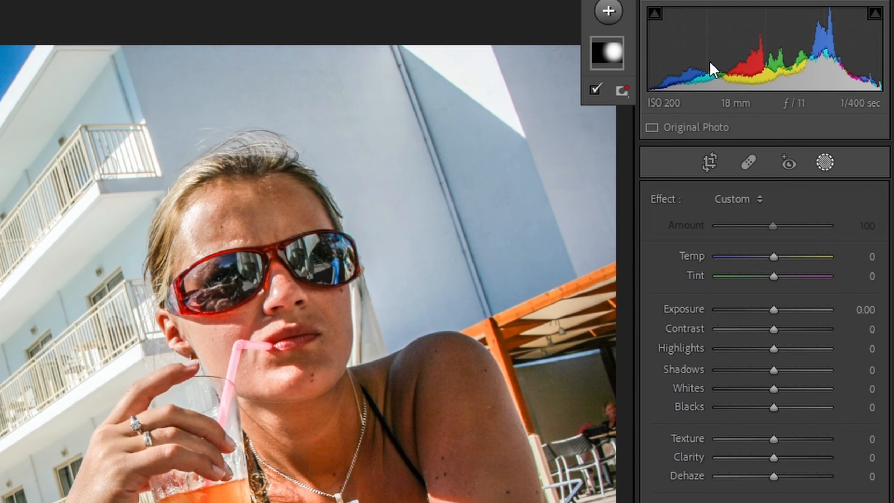
left_click(612, 13)
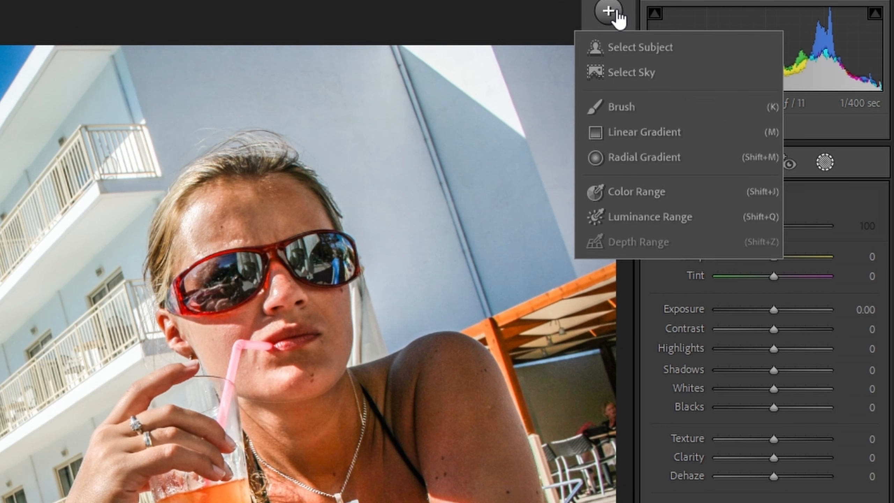
left_click(626, 52)
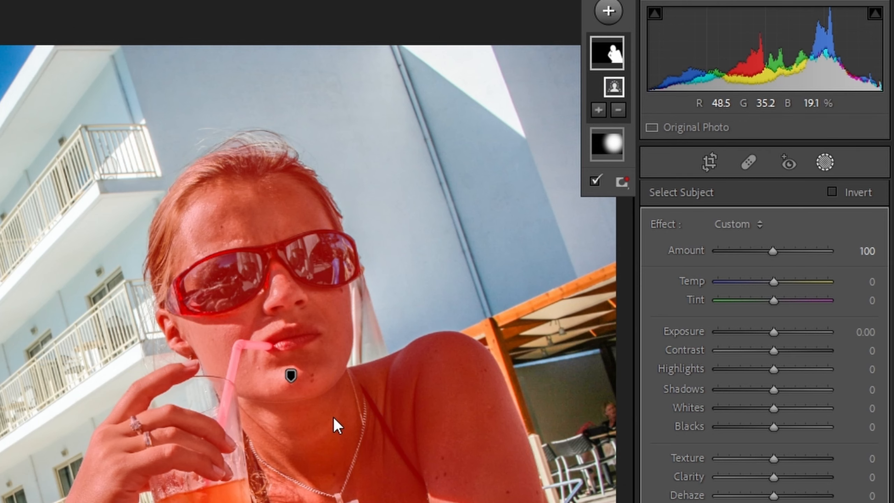
right_click(599, 51)
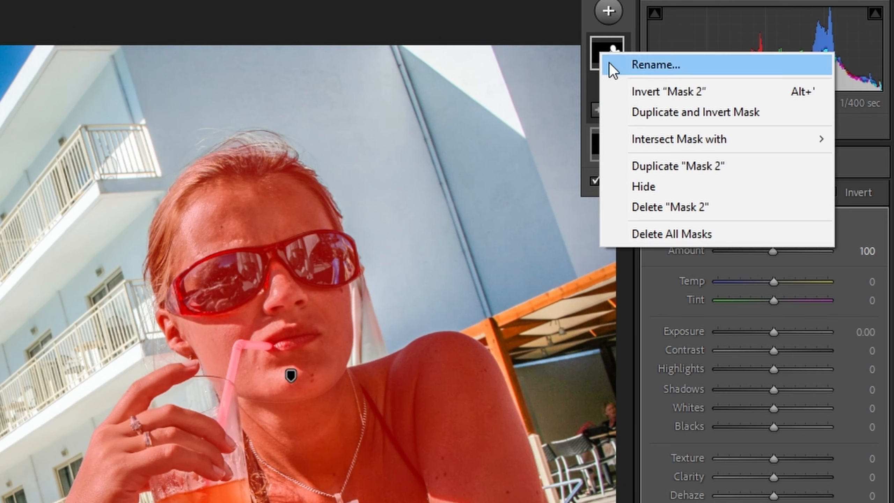
left_click(633, 92)
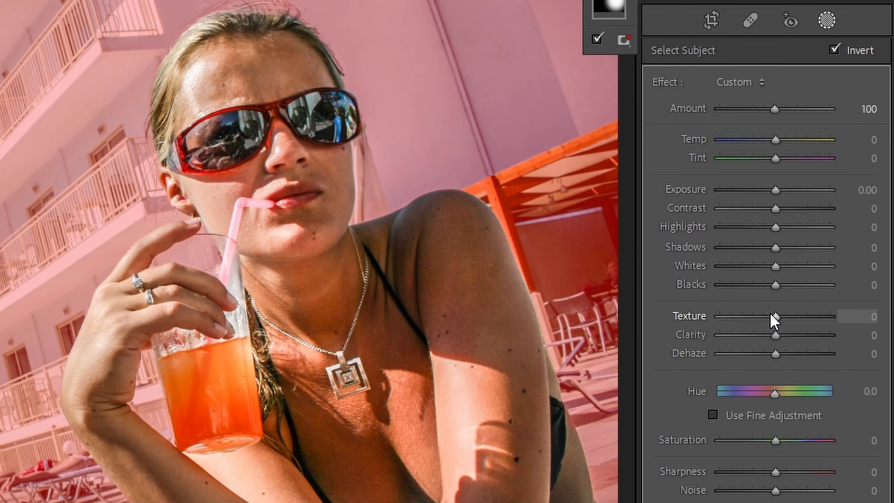
- Set the inverted mask's Texture to -100, Clarity to -25, Sharpness to -100, and Amount to 98
left_click_drag(769, 311, 664, 315)
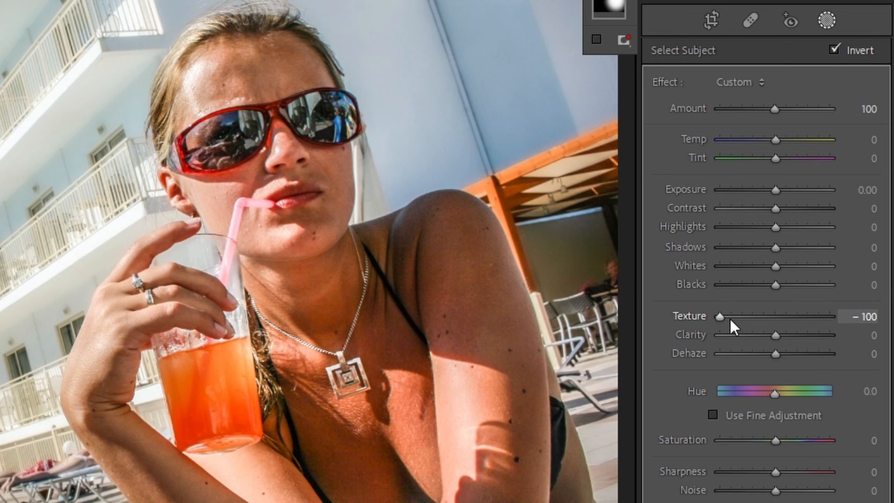
left_click_drag(773, 335, 757, 335)
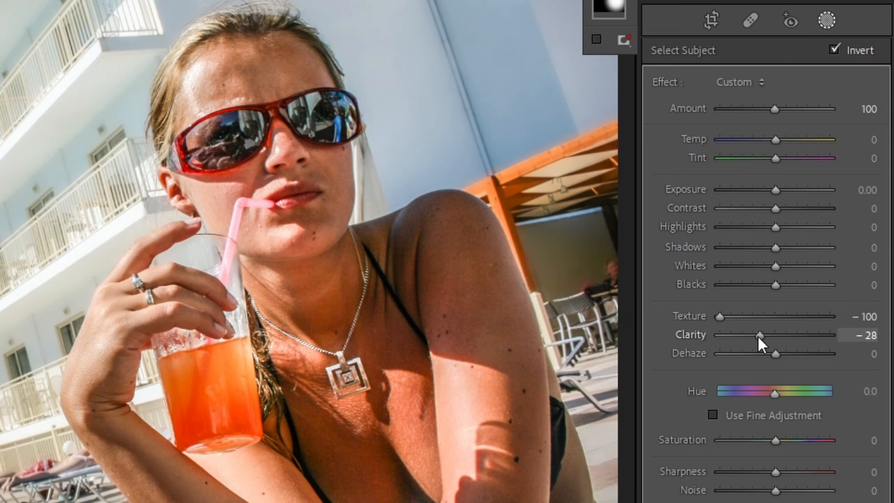
left_click_drag(757, 471, 674, 472)
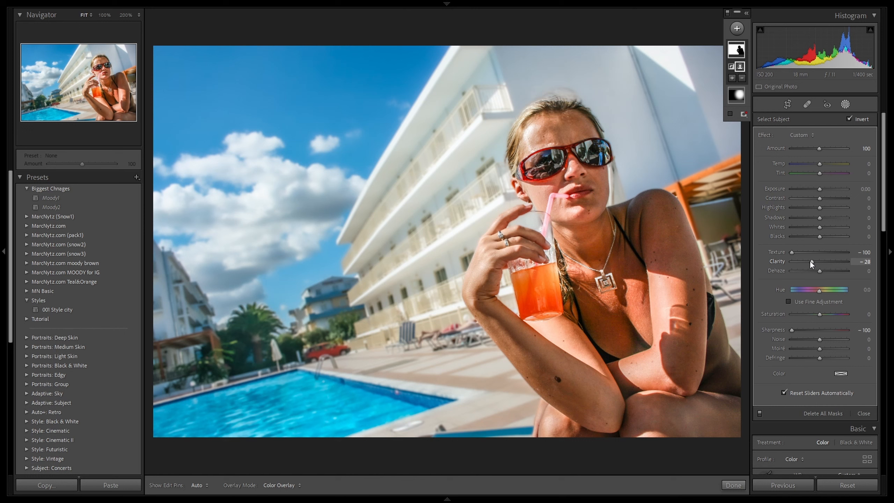
left_click_drag(810, 261, 810, 261)
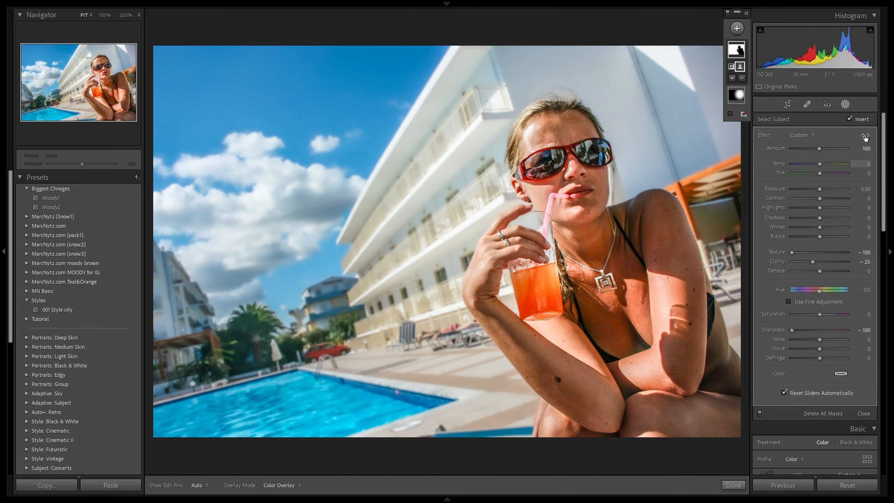
mouse_move(818, 149)
left_mouse_down()
mouse_move(788, 149)
mouse_move(830, 152)
mouse_move(789, 149)
mouse_move(830, 151)
mouse_move(801, 148)
mouse_move(817, 149)
left_mouse_up()
mouse_move(731, 51)
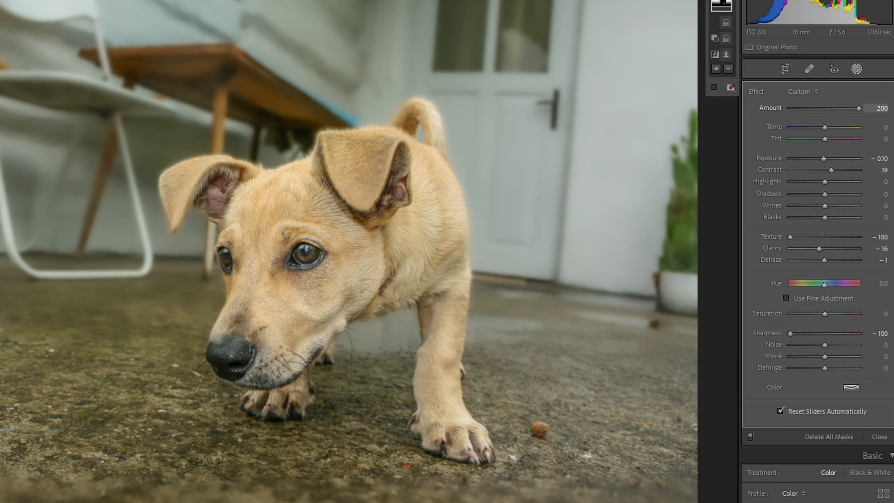
left_click_drag(858, 108, 892, 162)
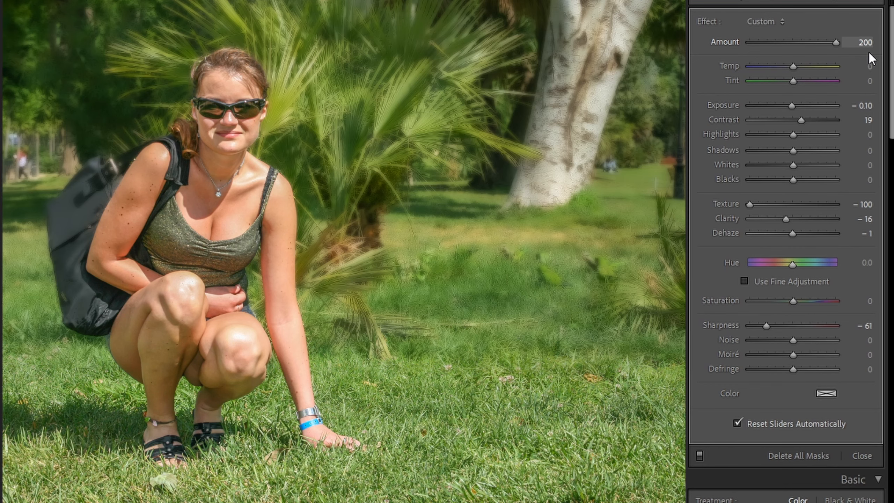
left_click_drag(836, 42, 875, 59)
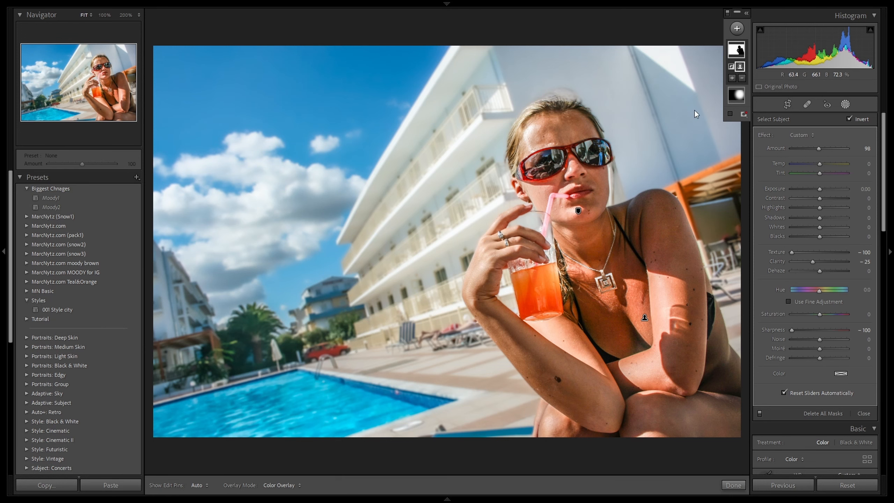
- Rename the inverted subject mask to Blurry1
right_click(737, 51)
left_click(756, 53)
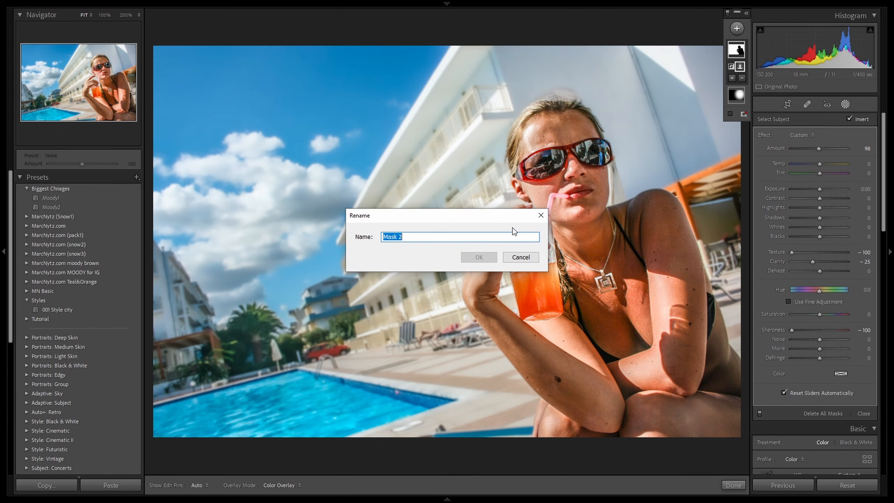
type("Blurry1")
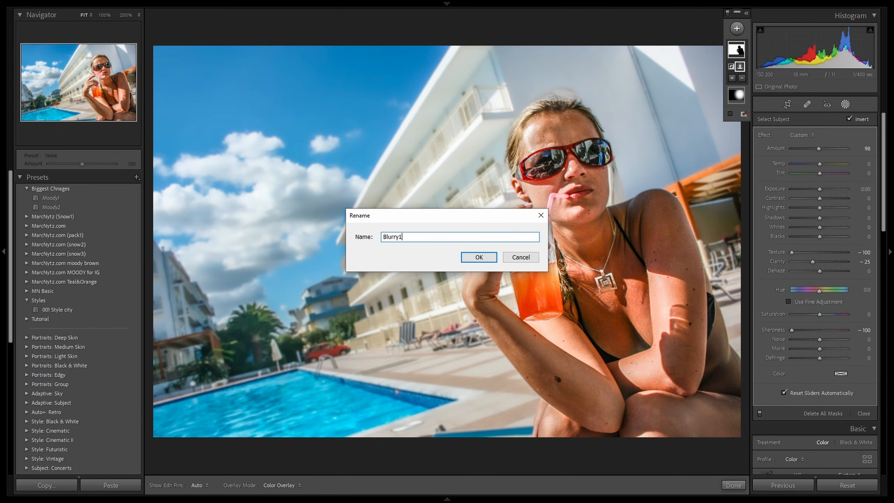
key("Return")
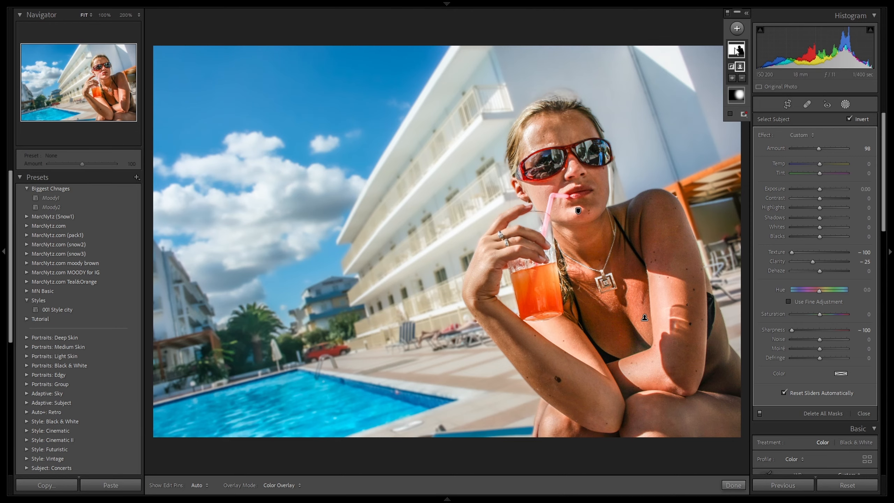
- Copy the poolside portrait's develop settings with only the Blurry1 mask selected, excluding Process Version
mouse_move(445, 500)
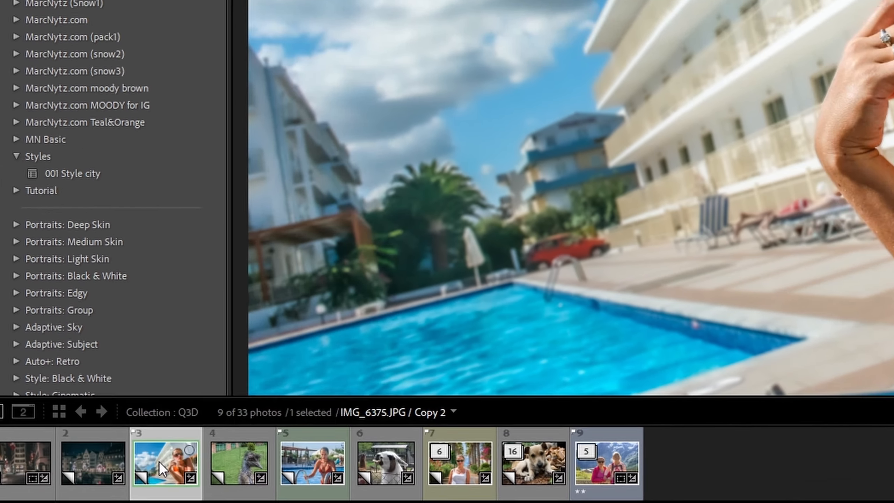
right_click(159, 461)
mouse_move(263, 270)
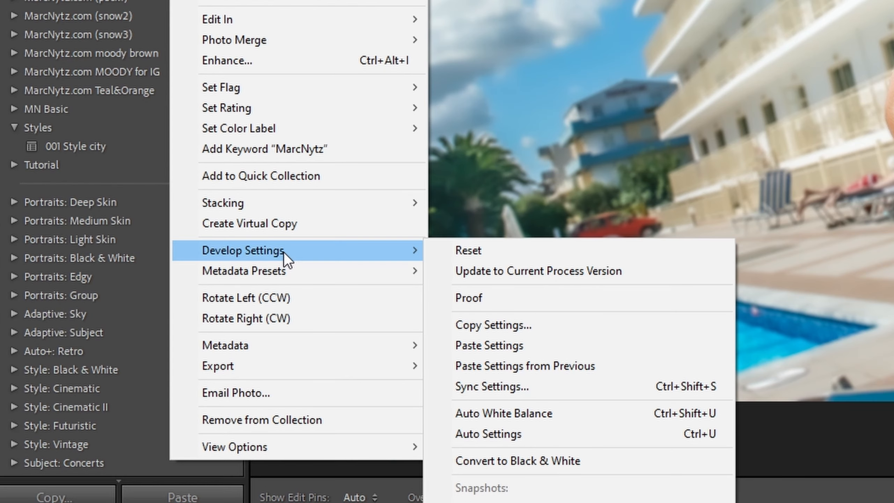
left_click(534, 326)
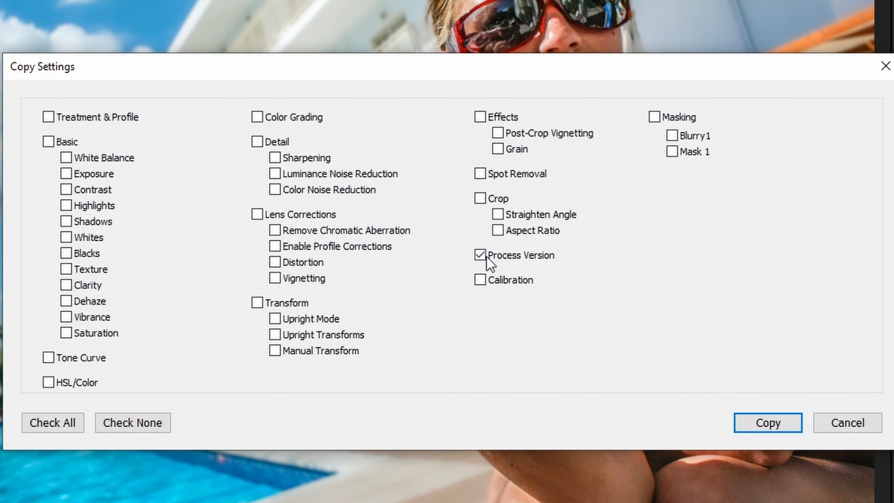
left_click(479, 255)
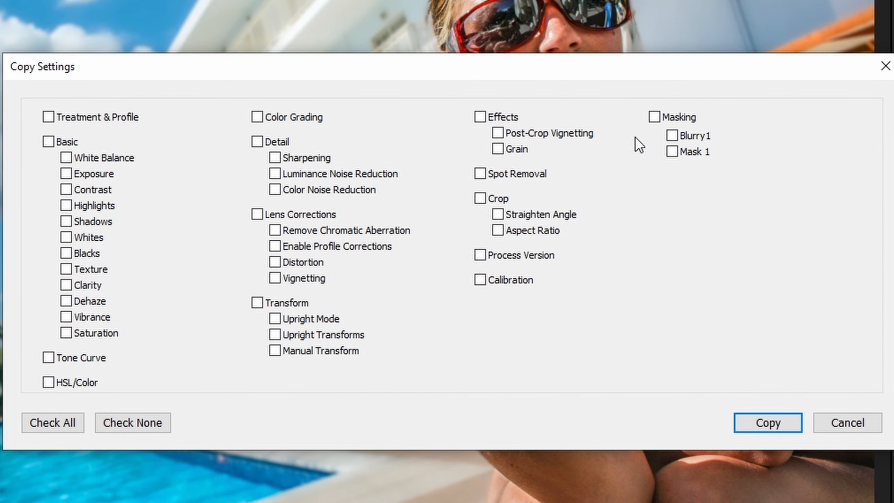
left_click(671, 136)
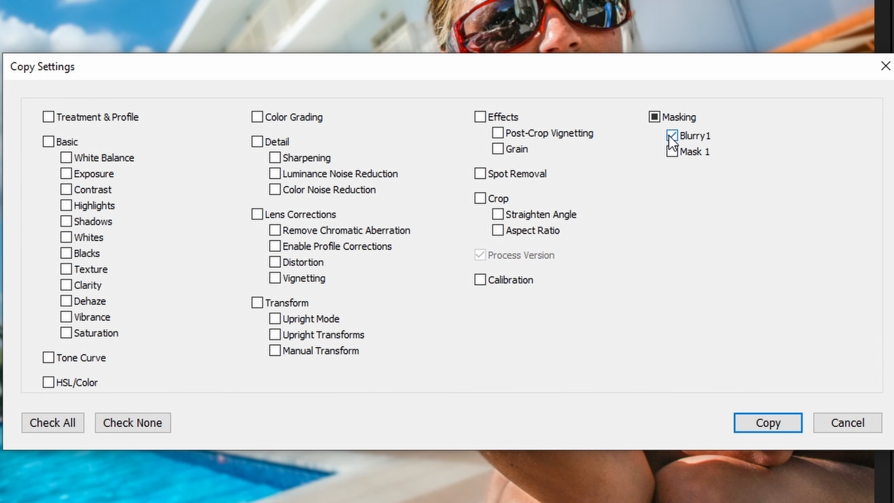
left_click(772, 421)
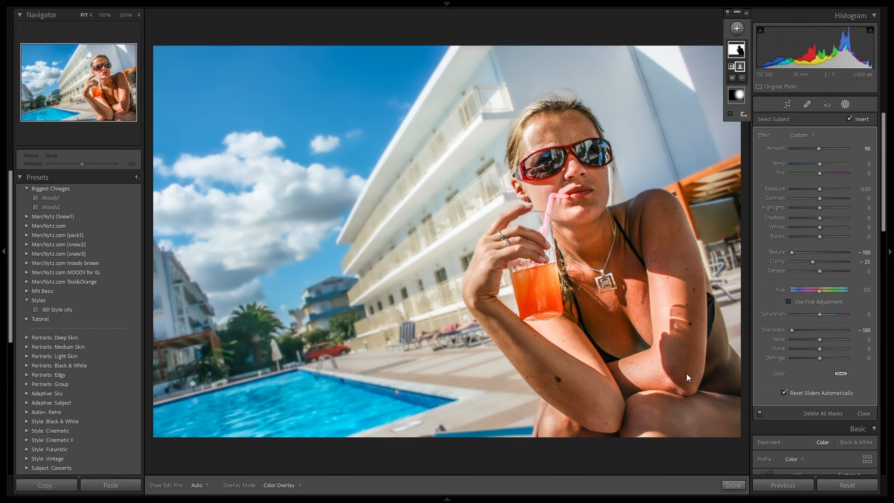
- Select the emu photo in the filmstrip and paste the copied develop settings onto it
mouse_move(452, 499)
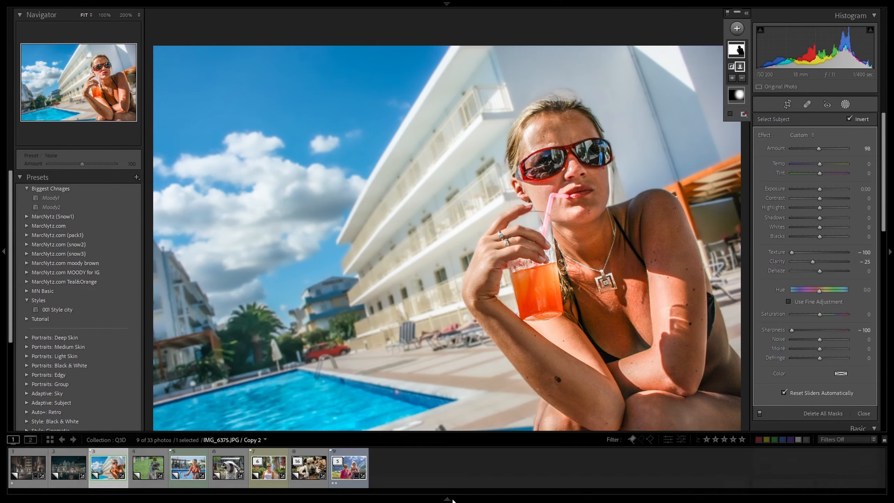
left_click(150, 470)
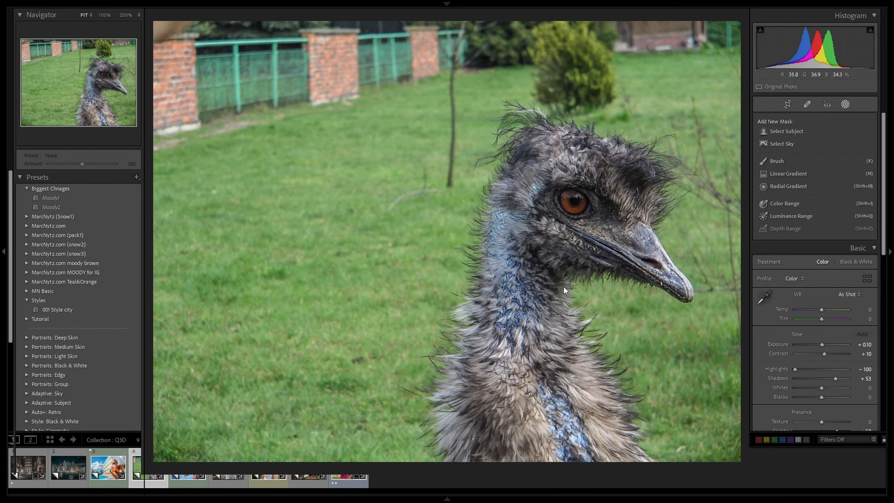
mouse_move(197, 499)
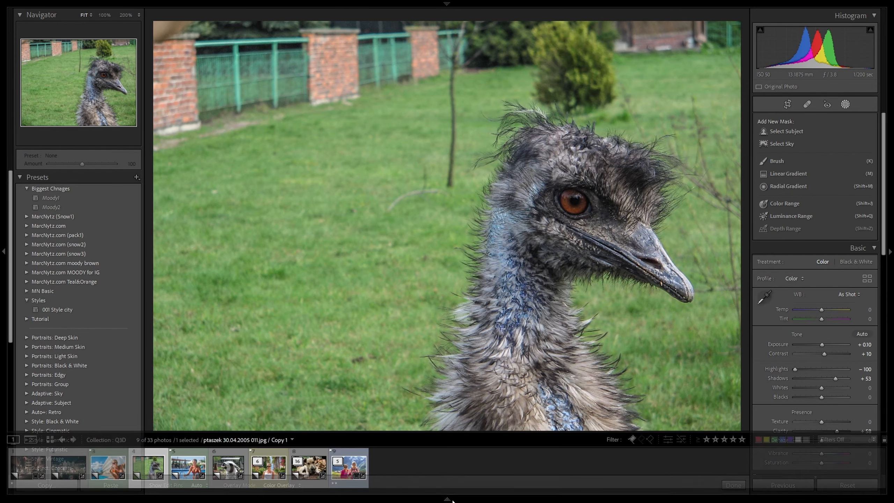
right_click(140, 467)
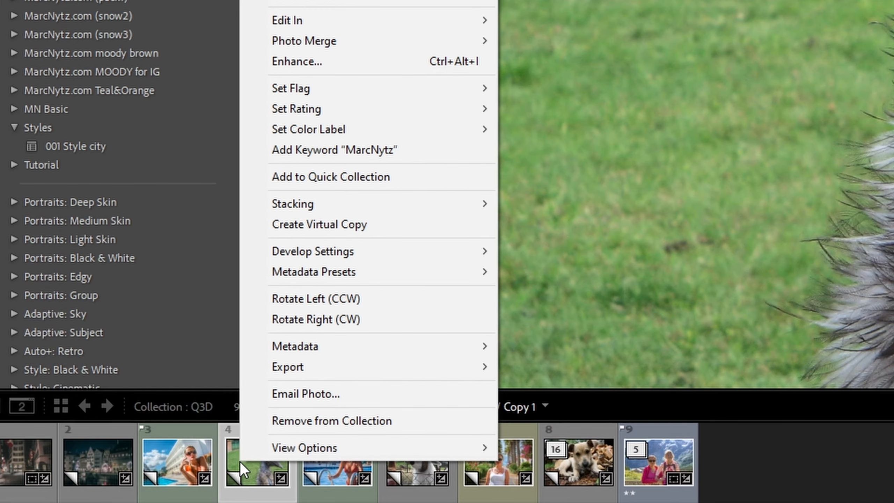
mouse_move(388, 251)
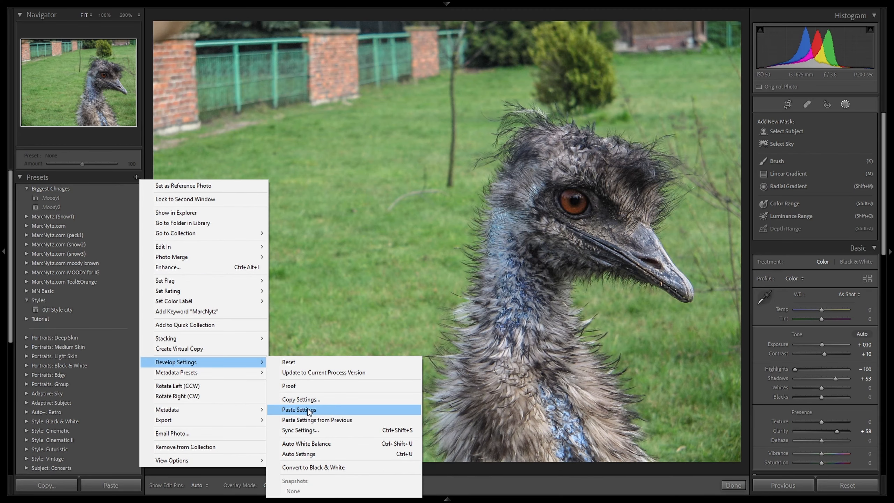
left_click(307, 408)
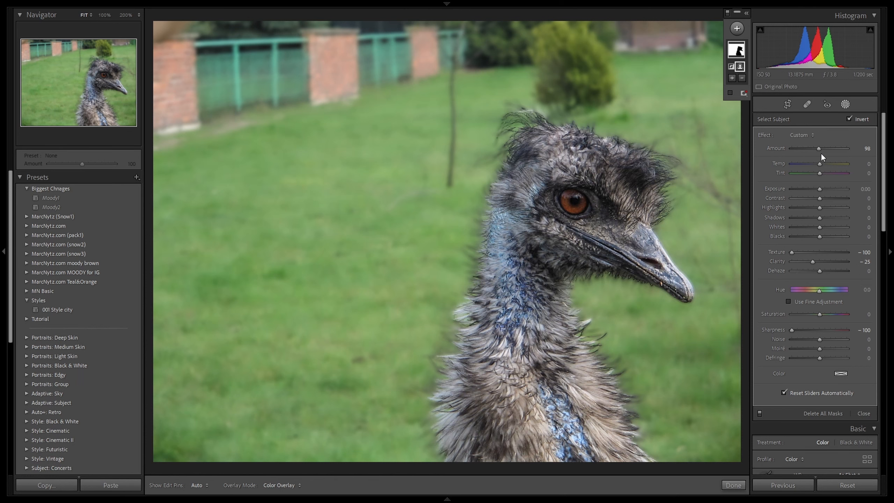
- Raise the mask Amount to 123 and save a new develop preset named Blurry1 containing only the Blurry1 mask
mouse_move(817, 147)
left_mouse_down()
mouse_move(798, 145)
mouse_move(831, 151)
mouse_move(800, 148)
mouse_move(823, 152)
left_mouse_up()
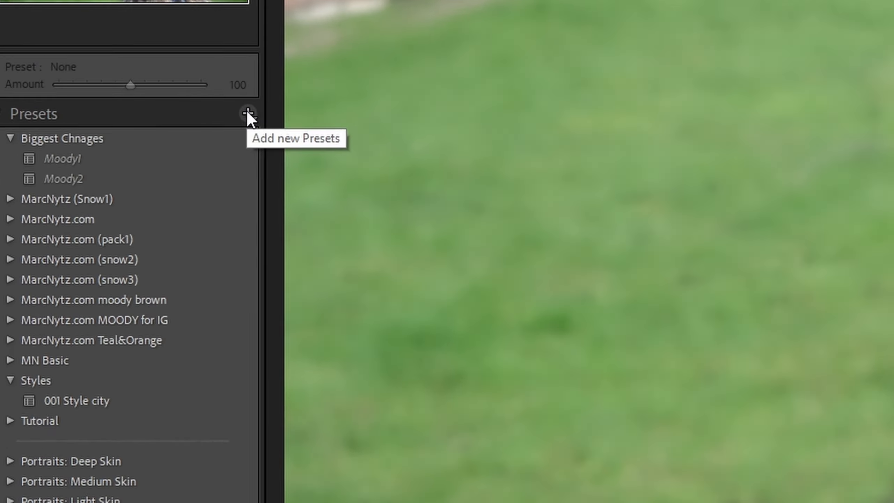
left_click(136, 177)
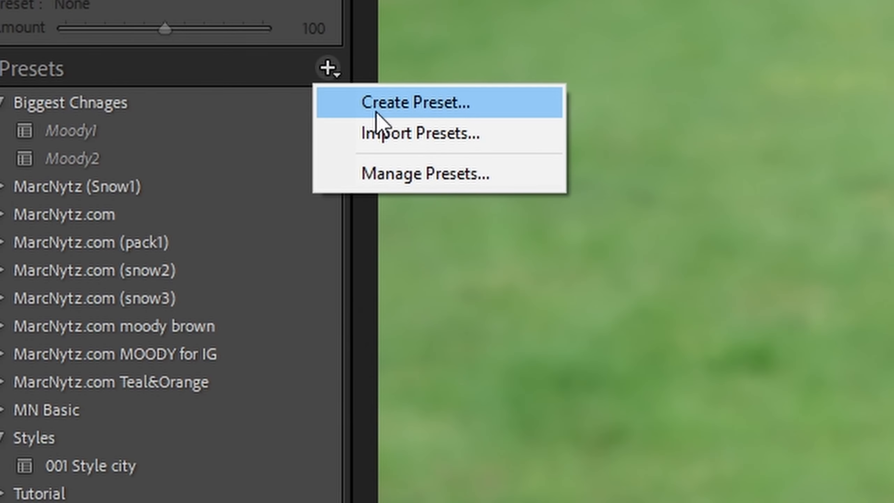
left_click(376, 110)
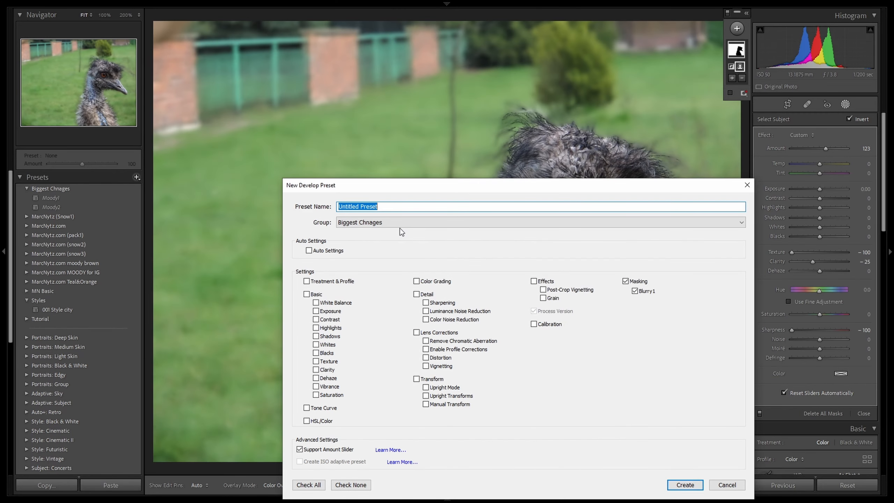
type("B")
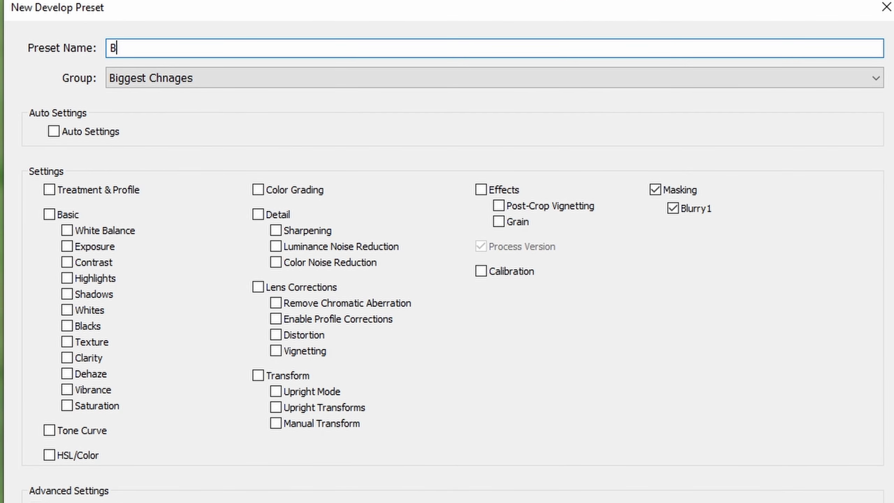
type("lurry1")
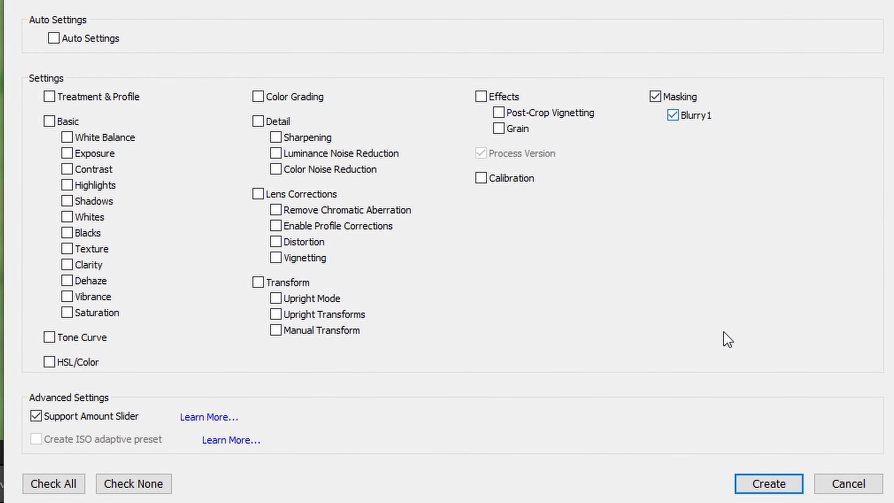
left_click(760, 485)
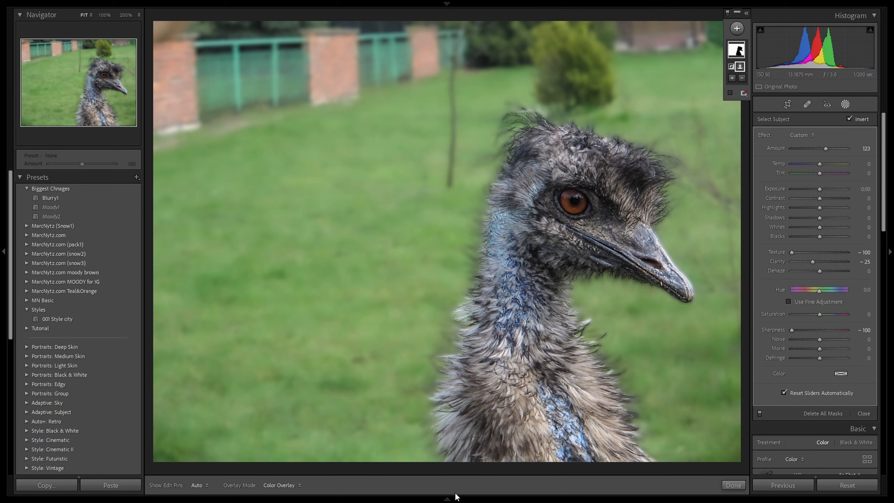
- Select the pool ladder portrait and apply the Blurry1 preset to it
mouse_move(453, 498)
left_click(183, 470)
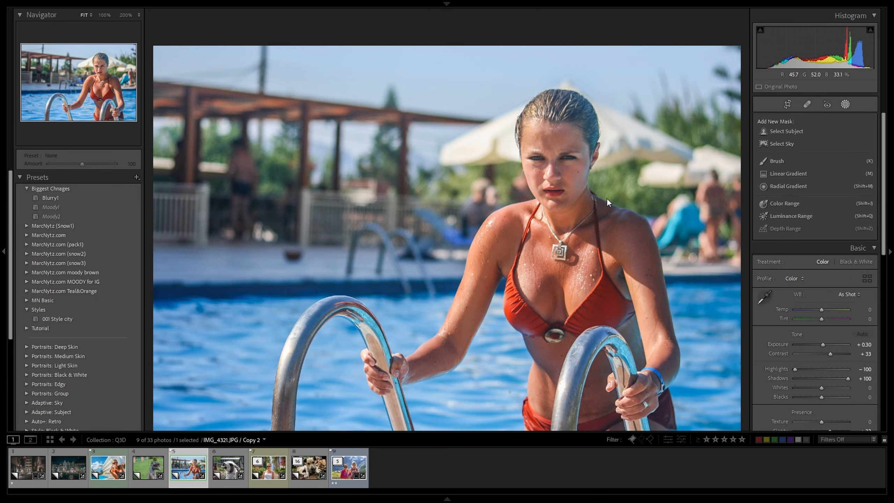
left_click(752, 130)
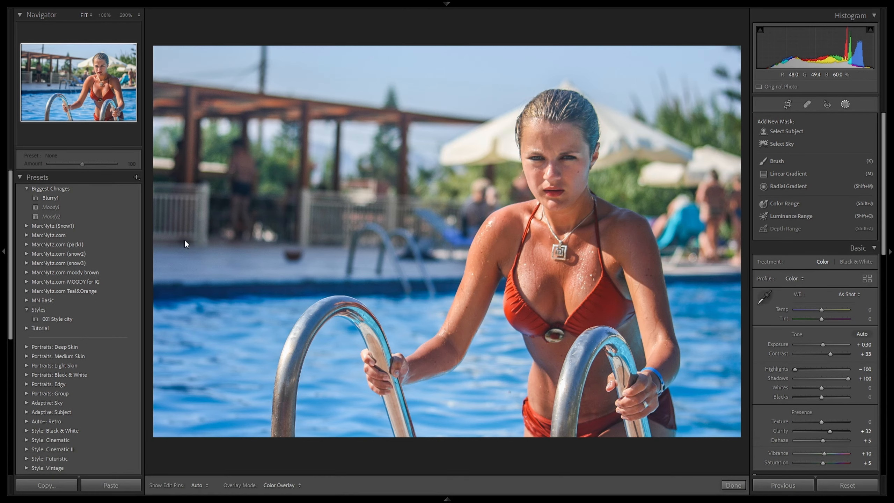
left_click(46, 197)
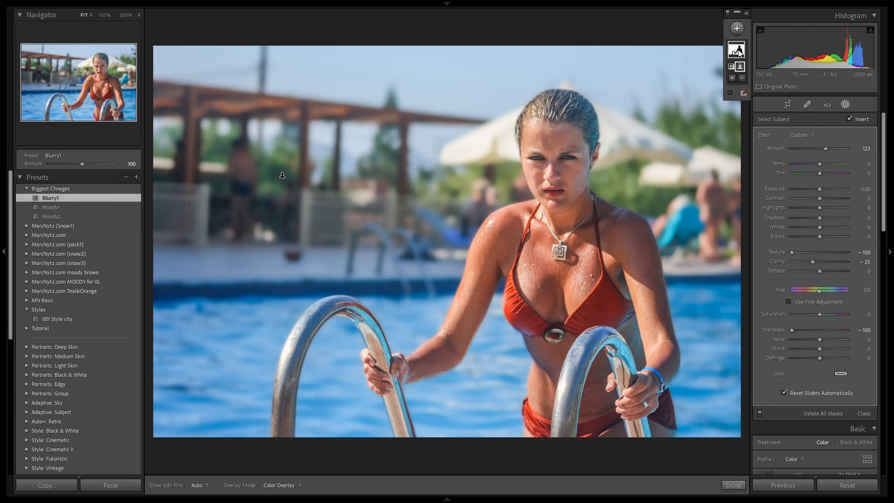
mouse_move(735, 52)
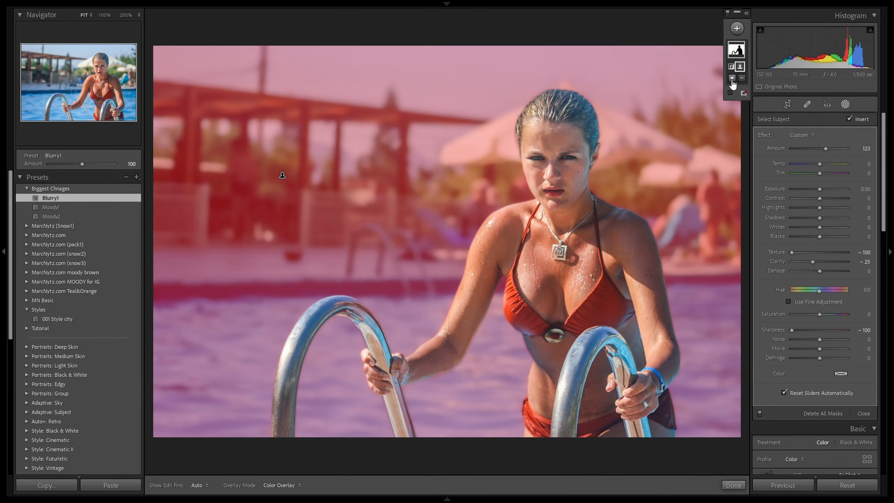